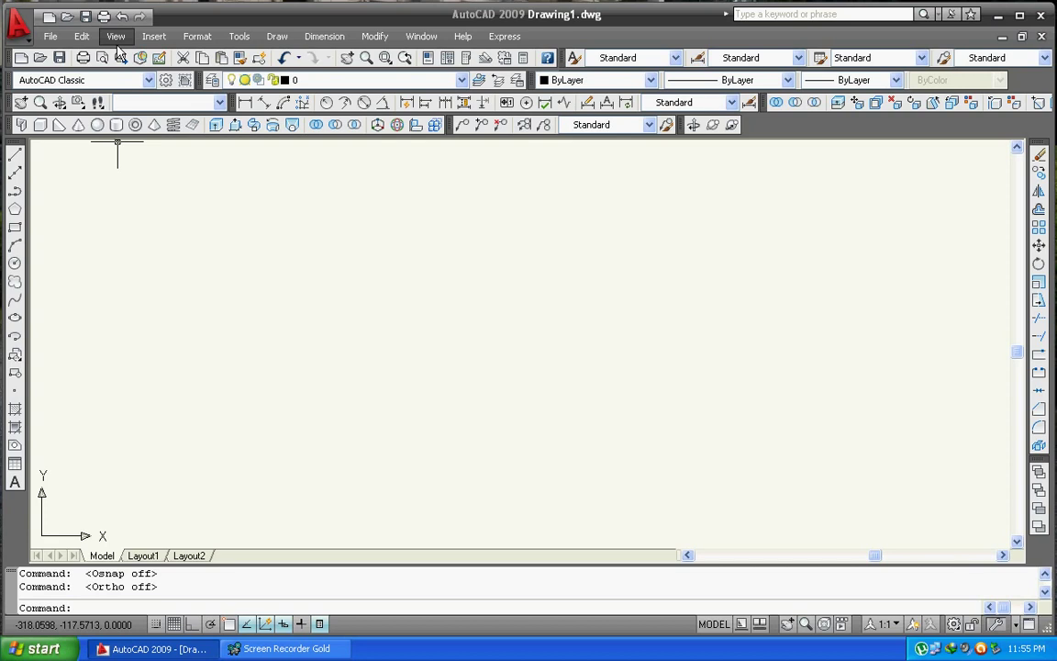
- Set the empty drawing to the Front preset view from View > 3D Views
left_click(116, 42)
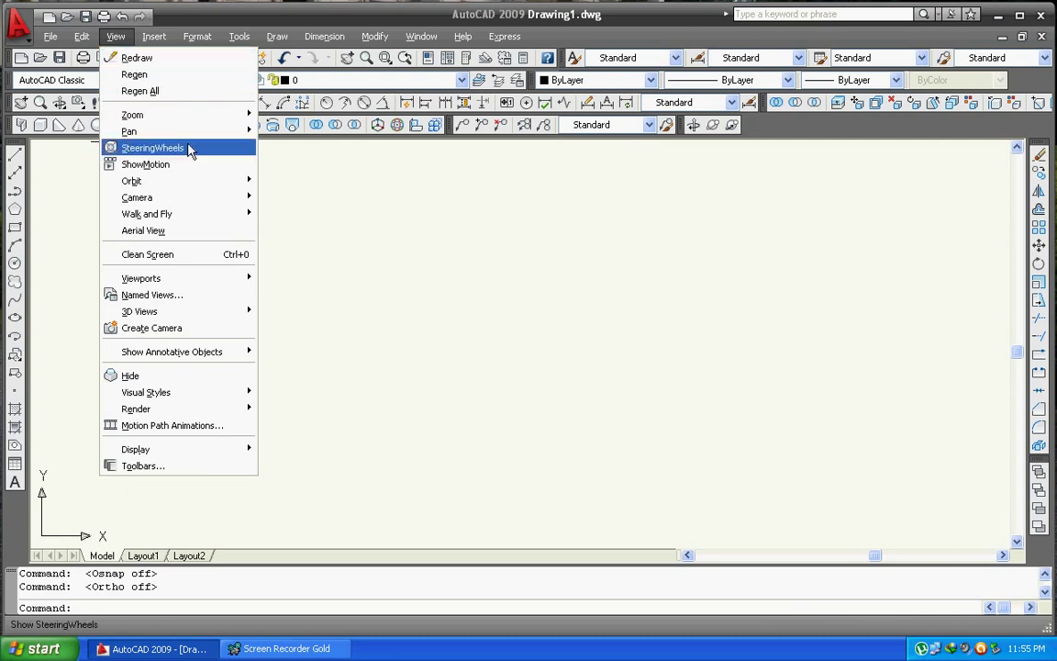
mouse_move(175, 311)
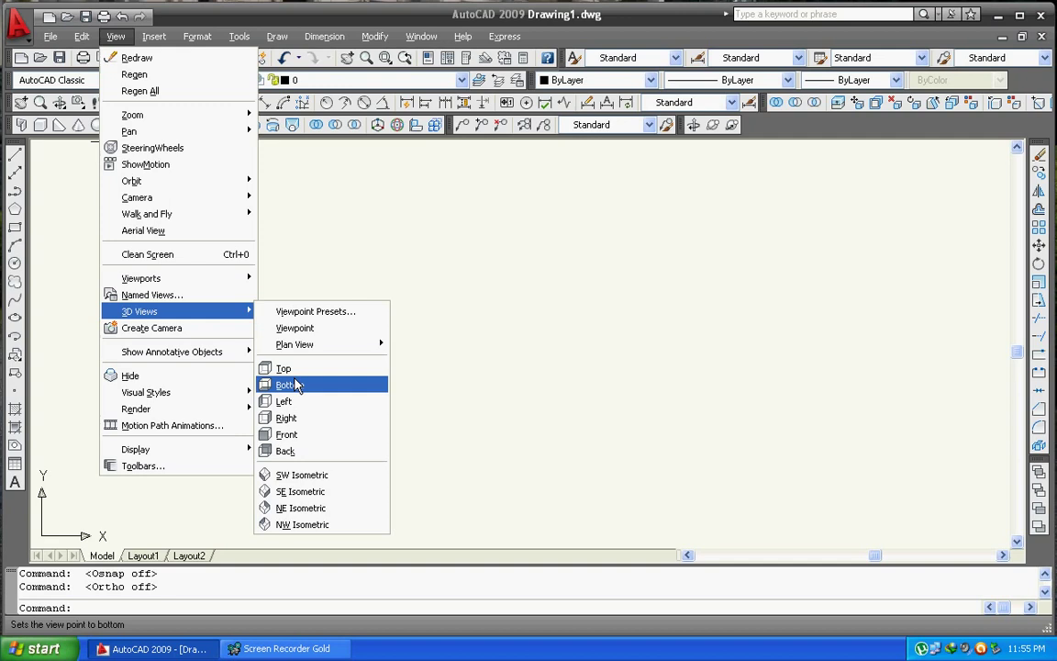
left_click(303, 440)
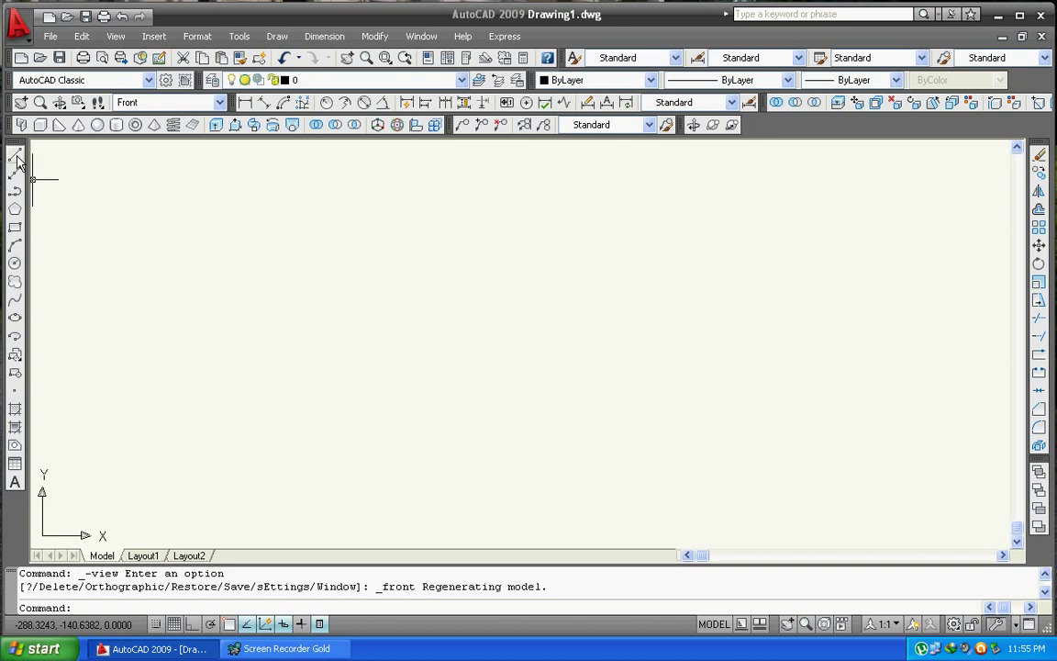
- Start a line and place its first point left of centre
left_click(16, 161)
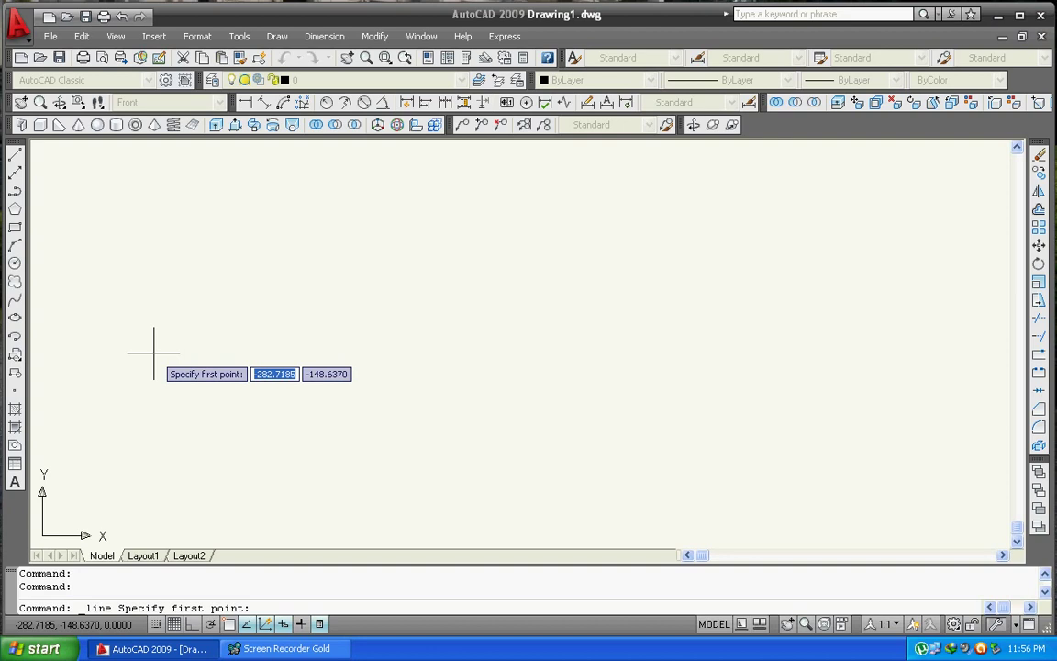
left_click(195, 326)
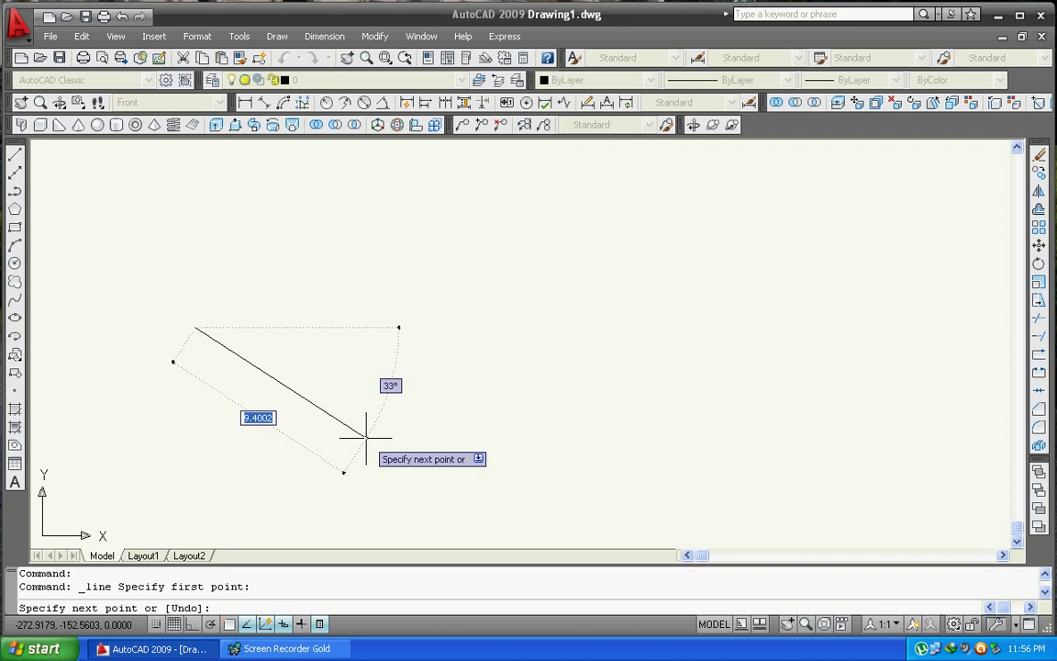
- With Ortho on, draw a 45-unit horizontal line, then cancel the line command
key("F8")
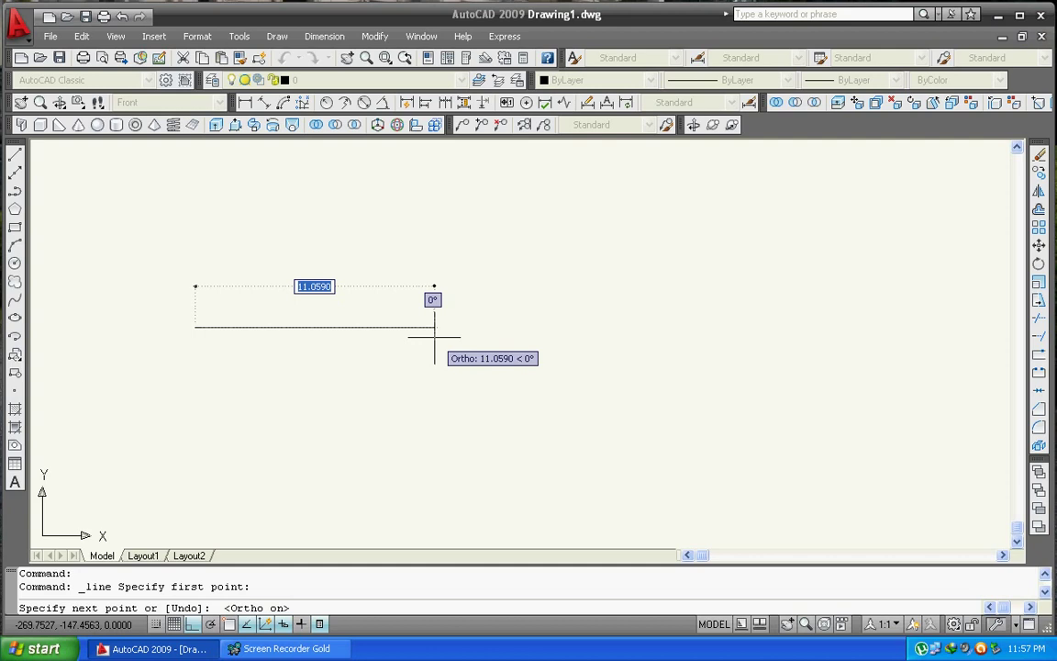
type("4")
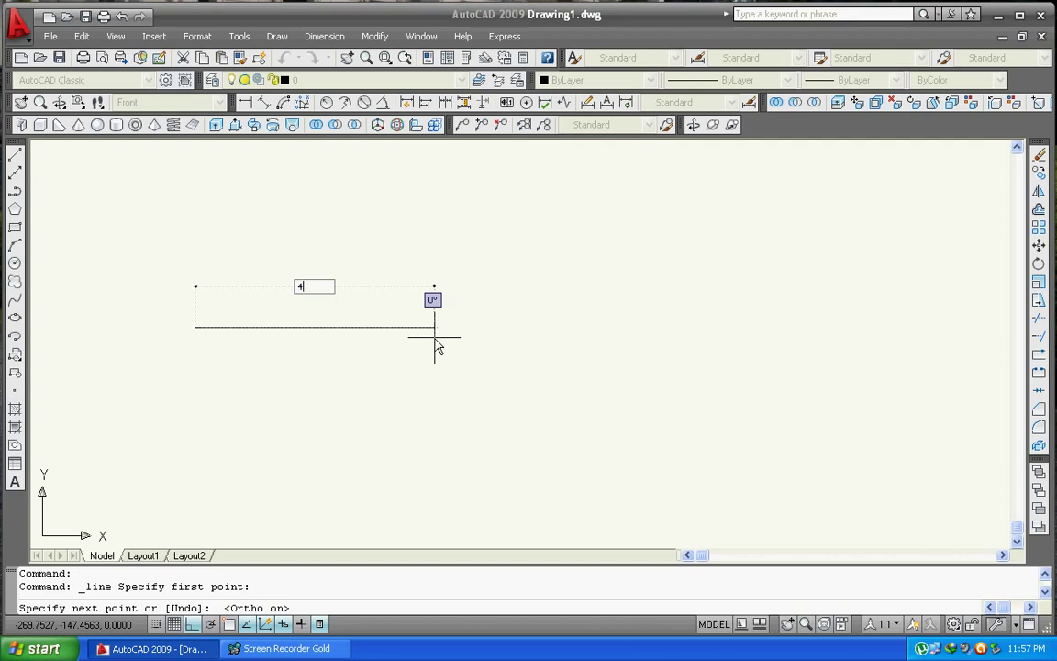
type("5")
key("Return")
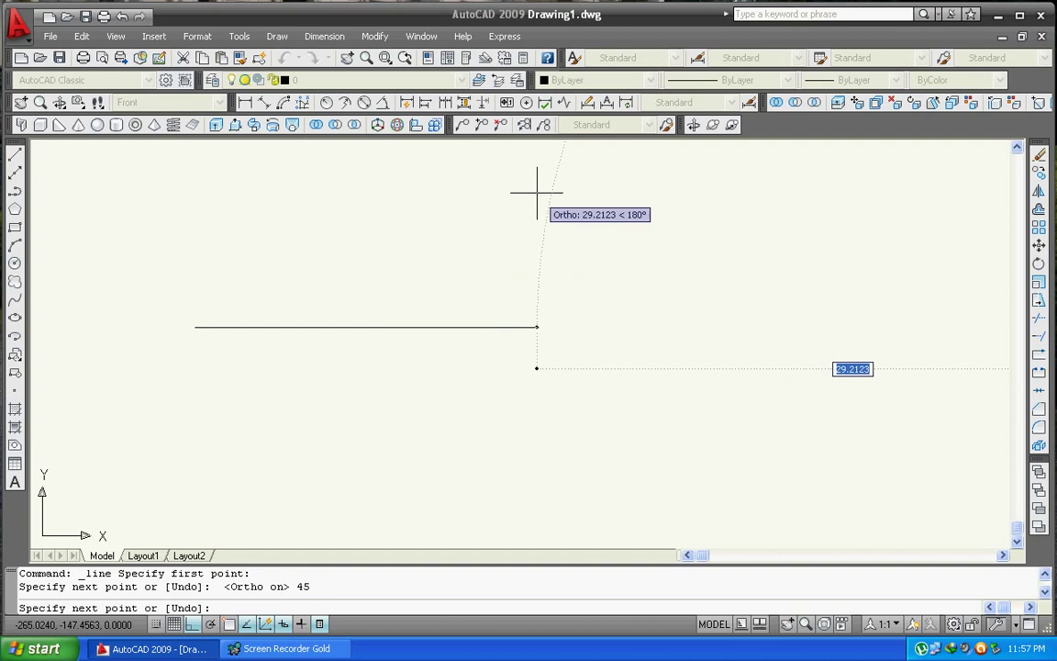
right_click(538, 197)
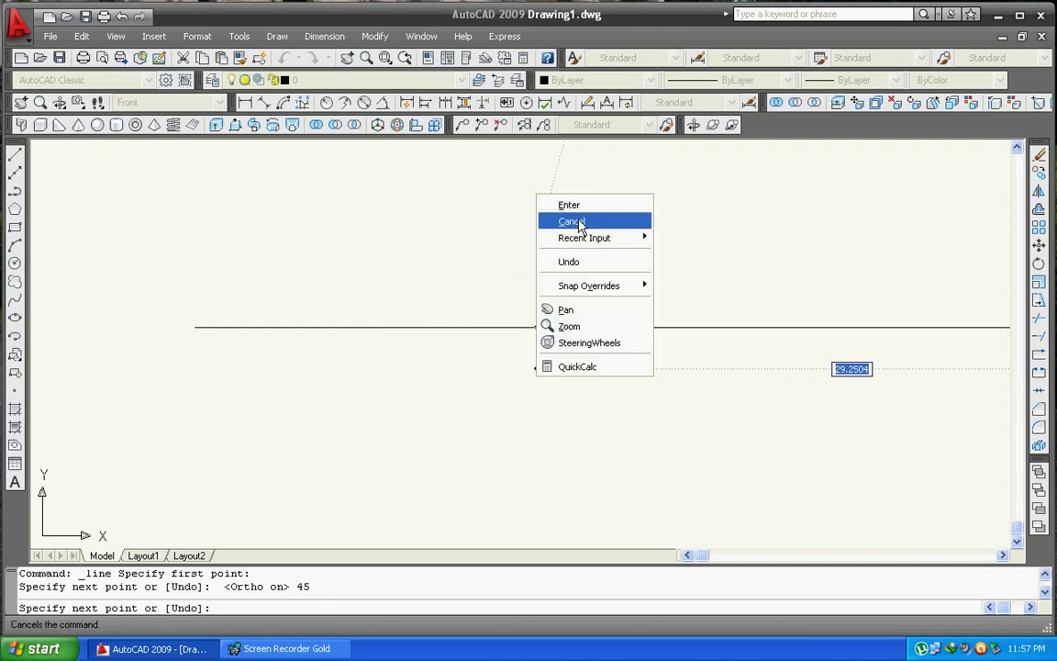
left_click(579, 224)
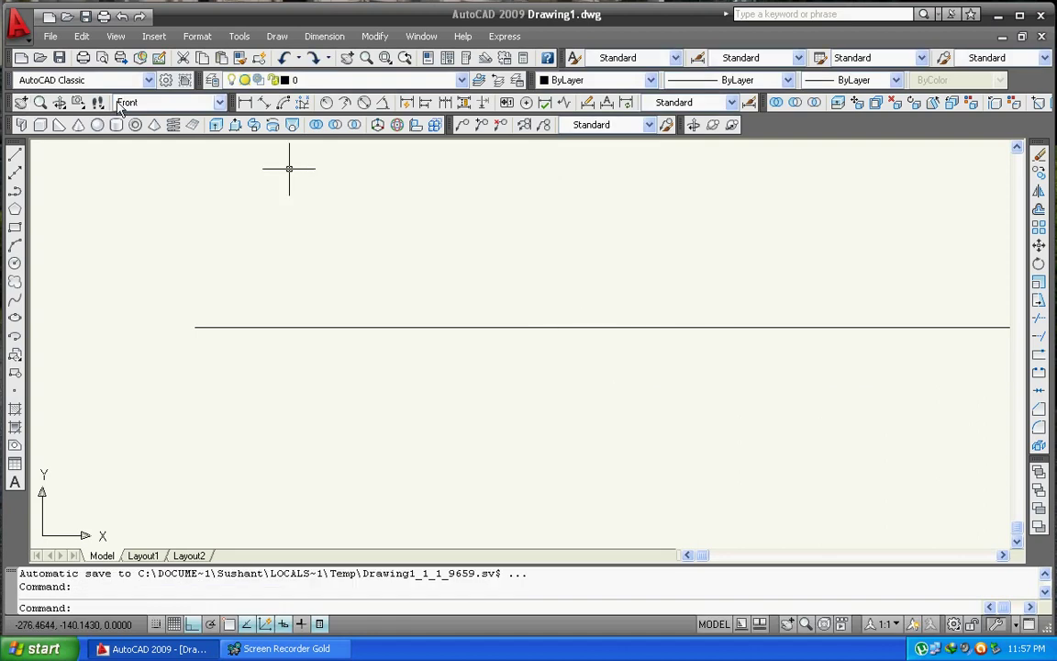
- Zoom out until the whole 45-unit line is visible, then open and dismiss the toolbar list
left_click(39, 102)
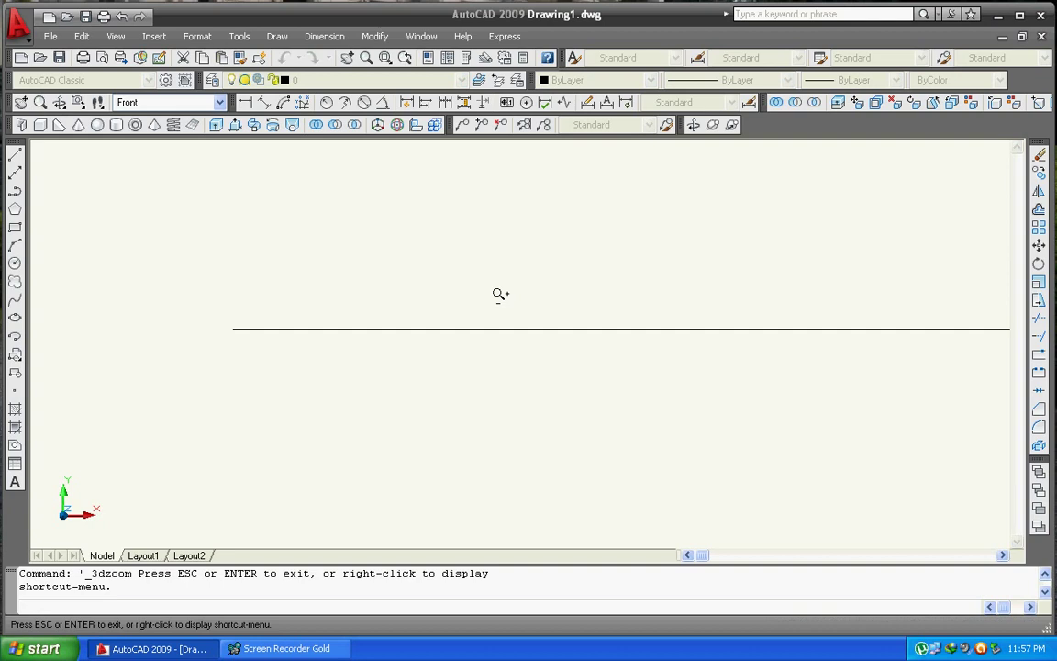
left_click_drag(499, 292, 479, 389)
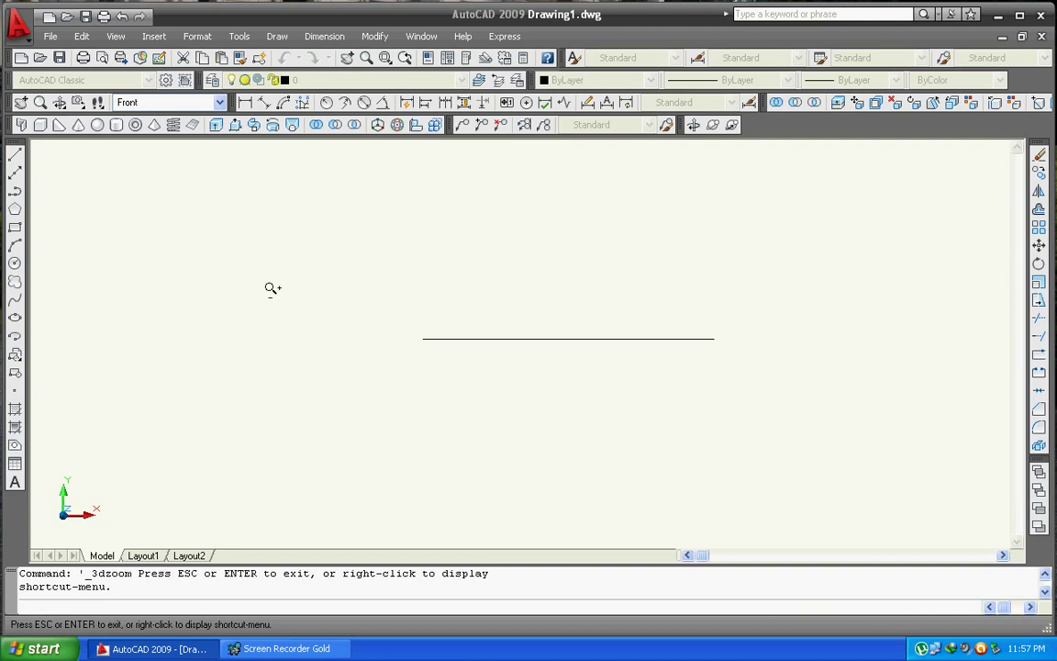
right_click(267, 286)
left_click(289, 293)
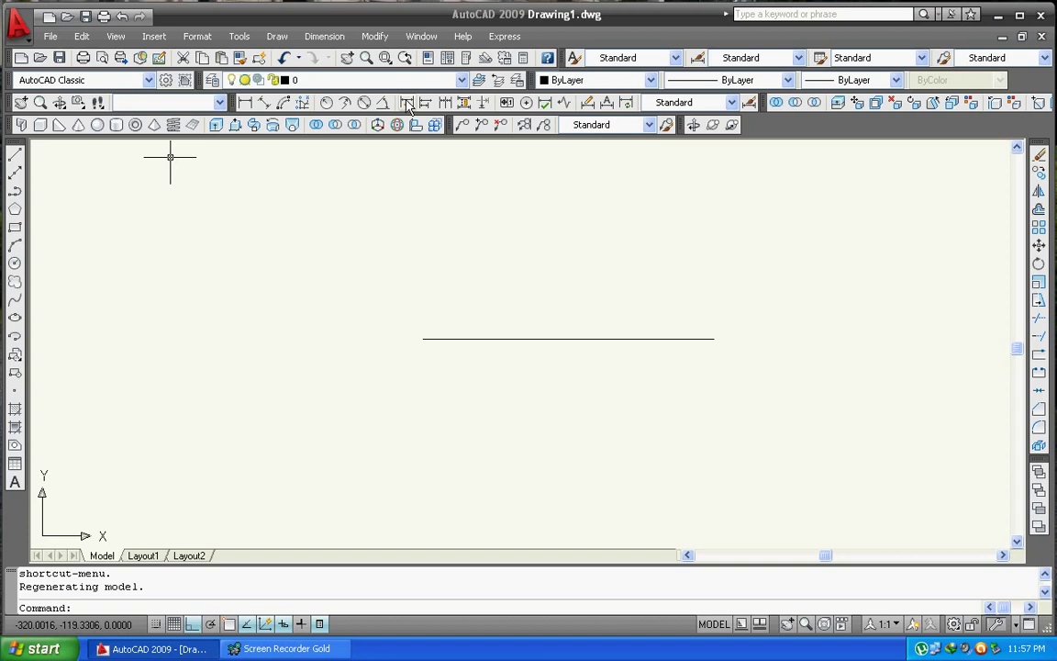
right_click(408, 103)
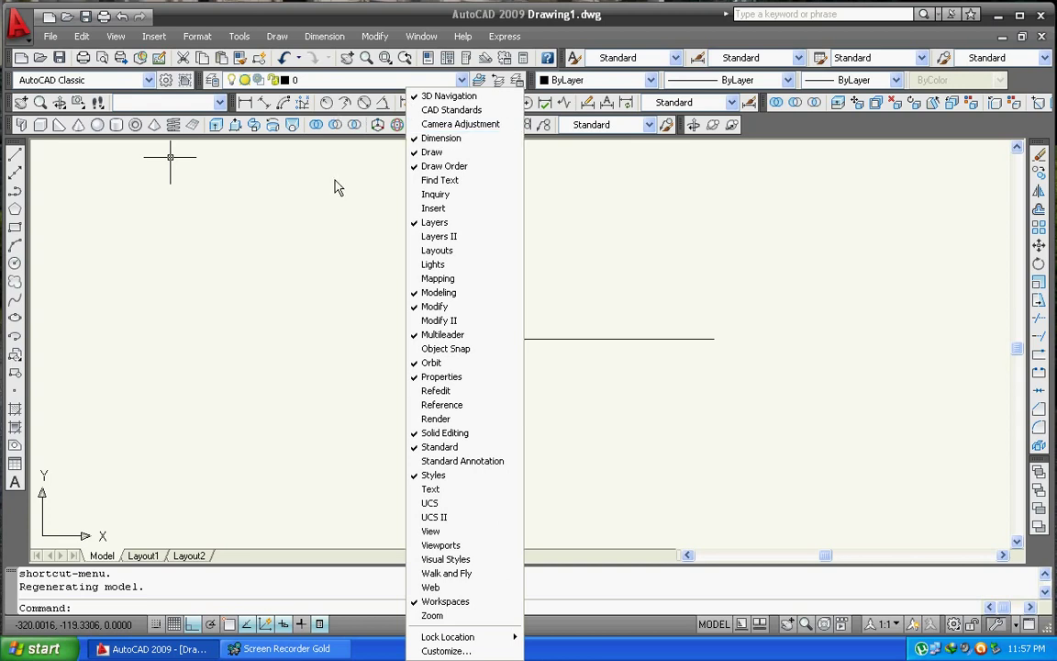
left_click(303, 165)
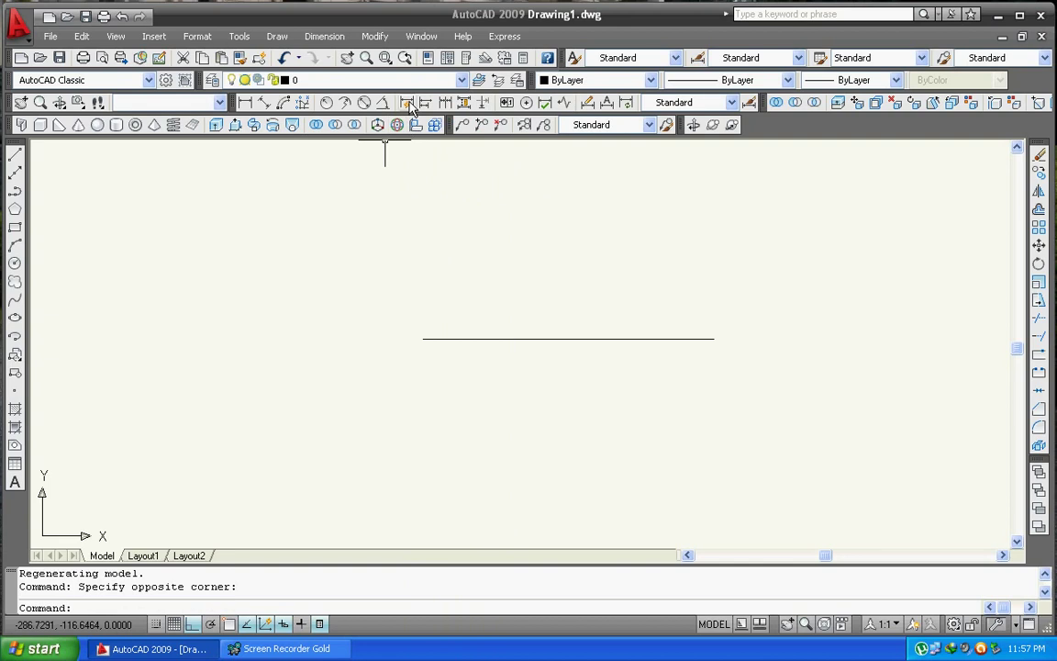
- Quick-dimension the horizontal line, placing the 45.0000 dimension just below it
left_click(408, 103)
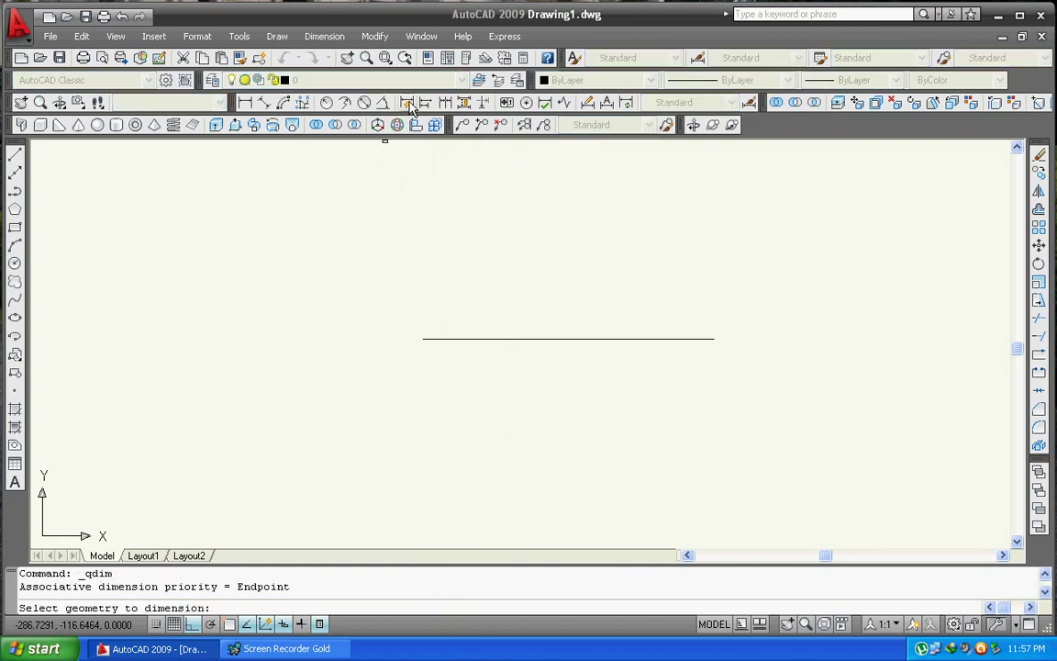
left_click(467, 338)
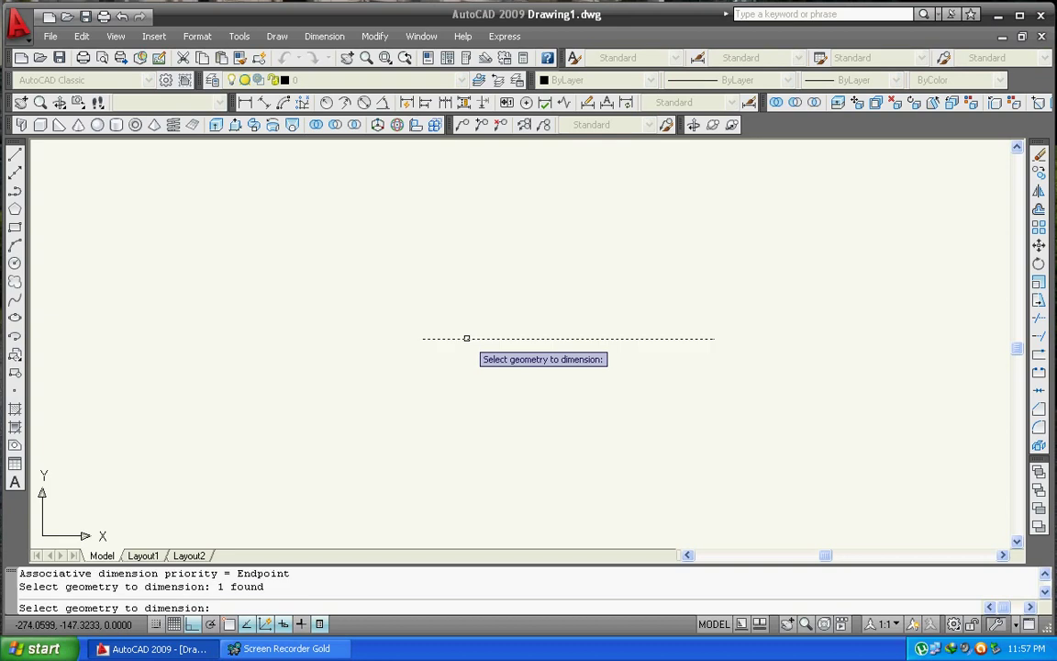
key("Return")
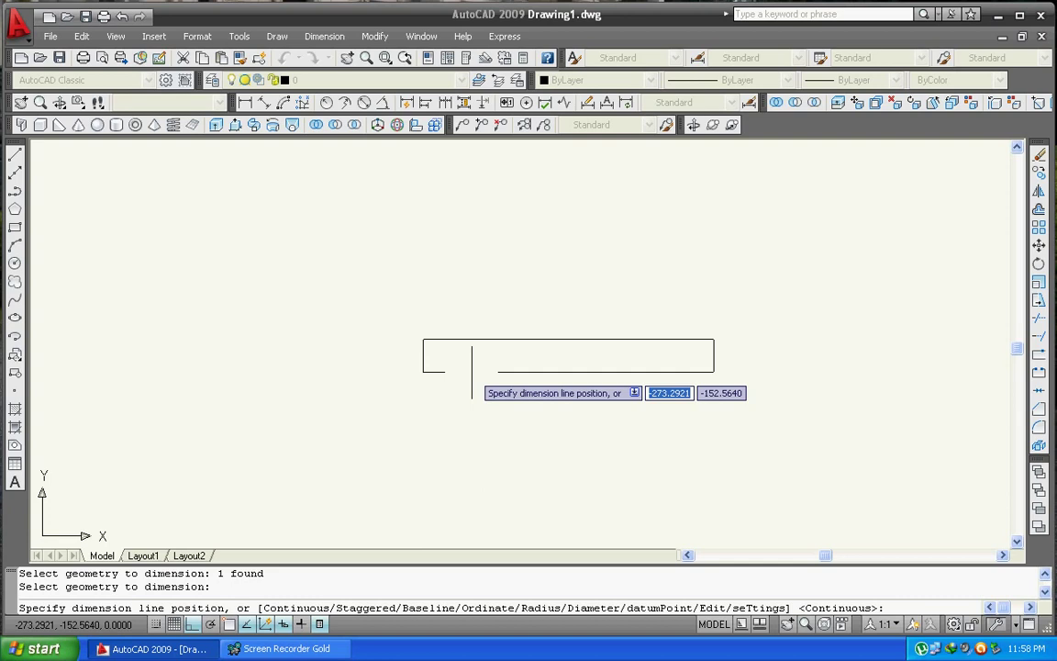
left_click(472, 372)
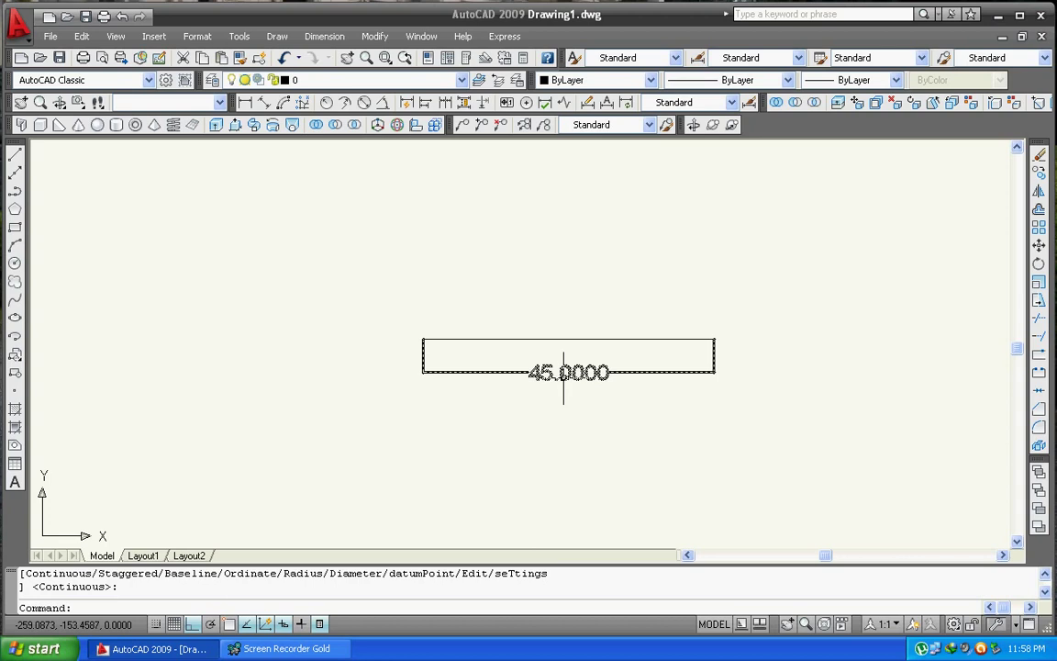
- Change the dimension's primary-unit precision to 0.0 in Properties so it reads 45.0
double_click(563, 371)
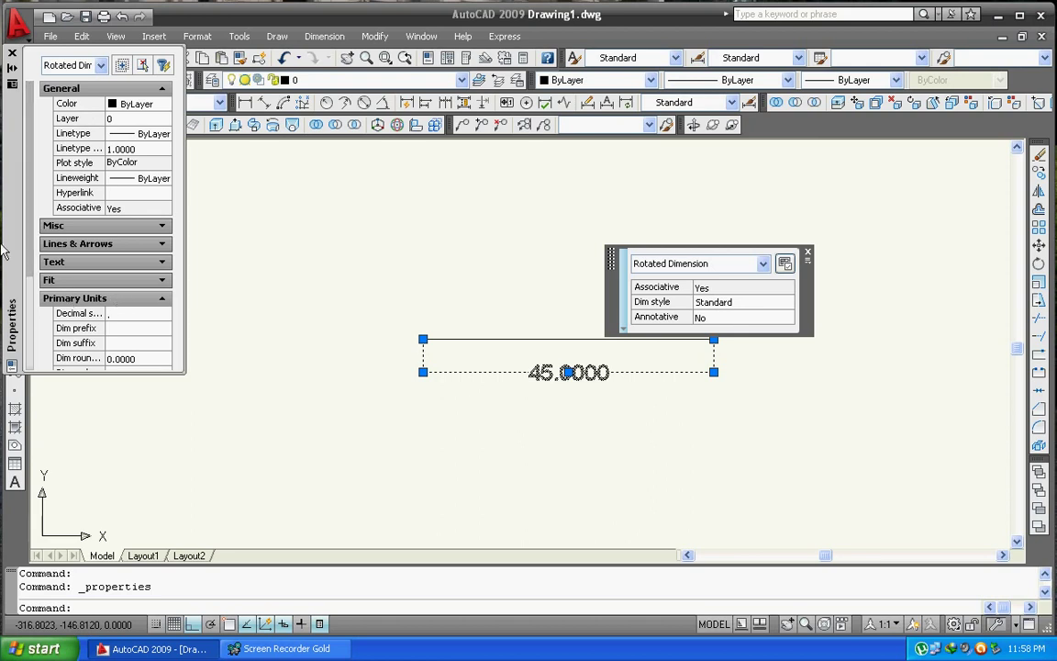
left_click_drag(29, 231, 33, 345)
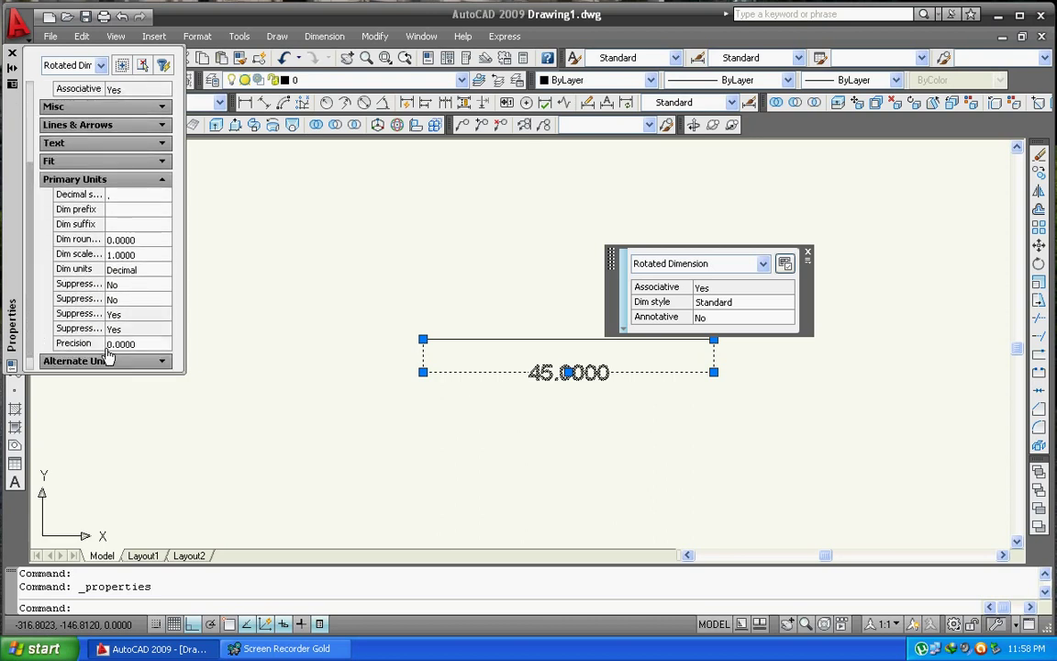
left_click(144, 348)
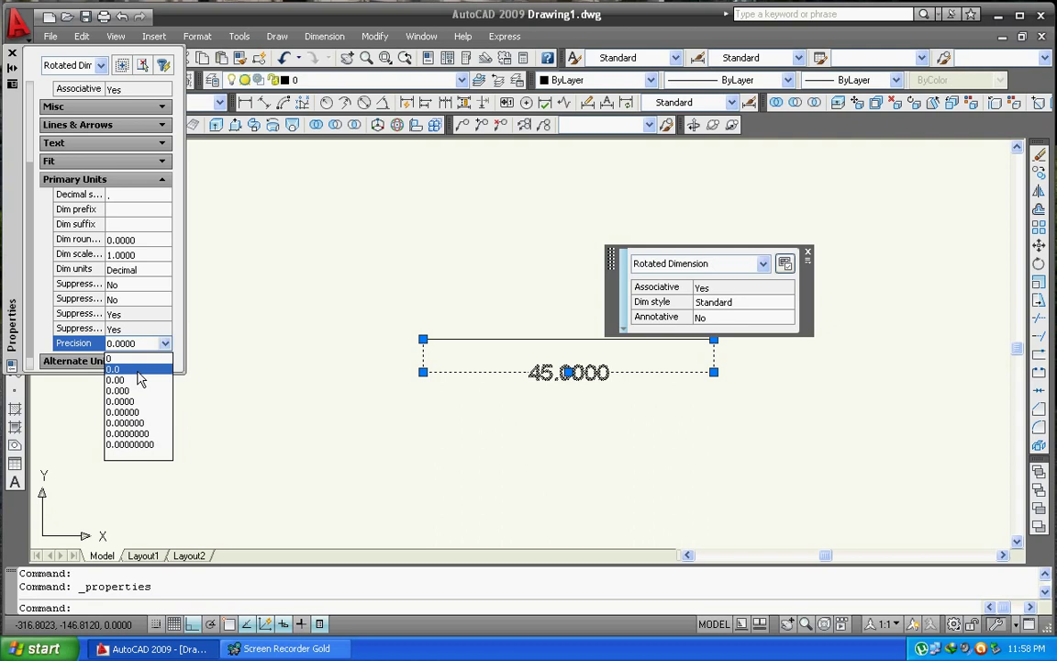
left_click(138, 371)
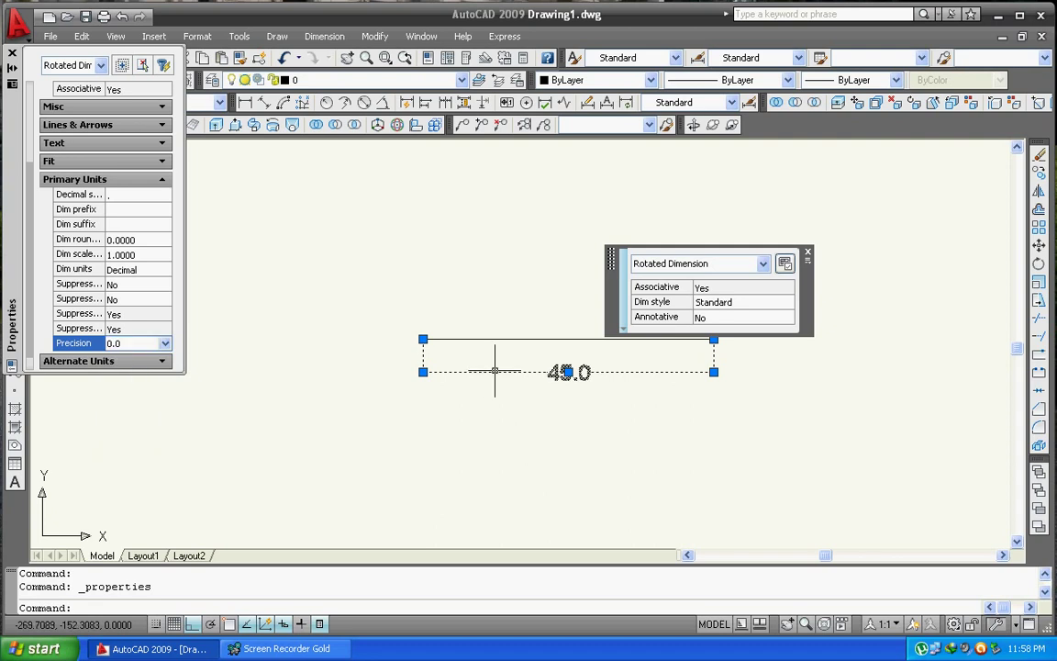
left_click(12, 55)
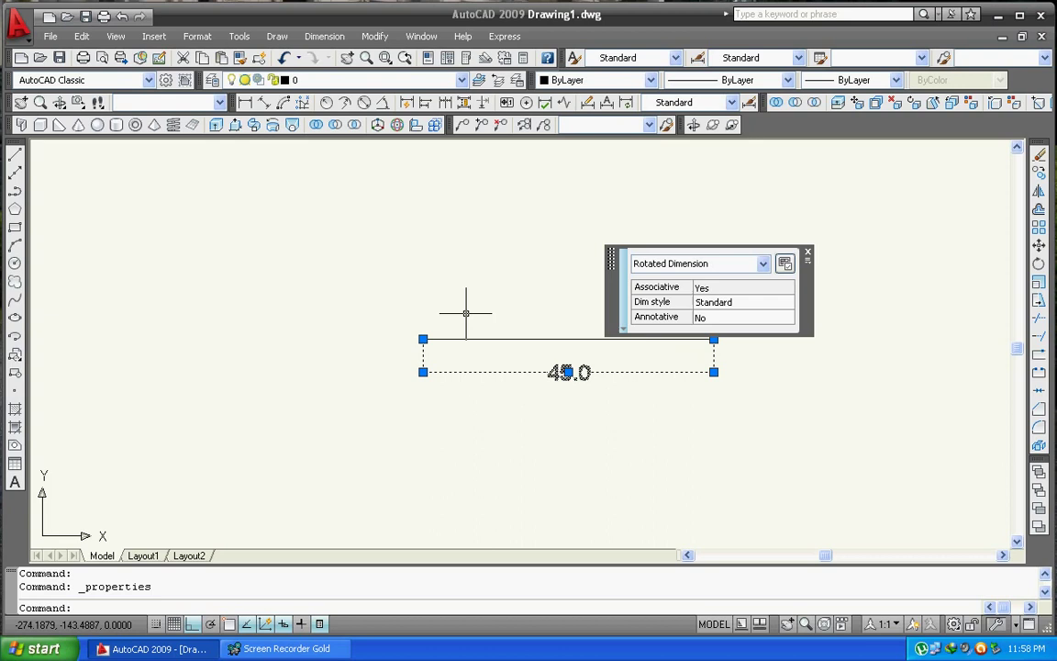
key("Escape")
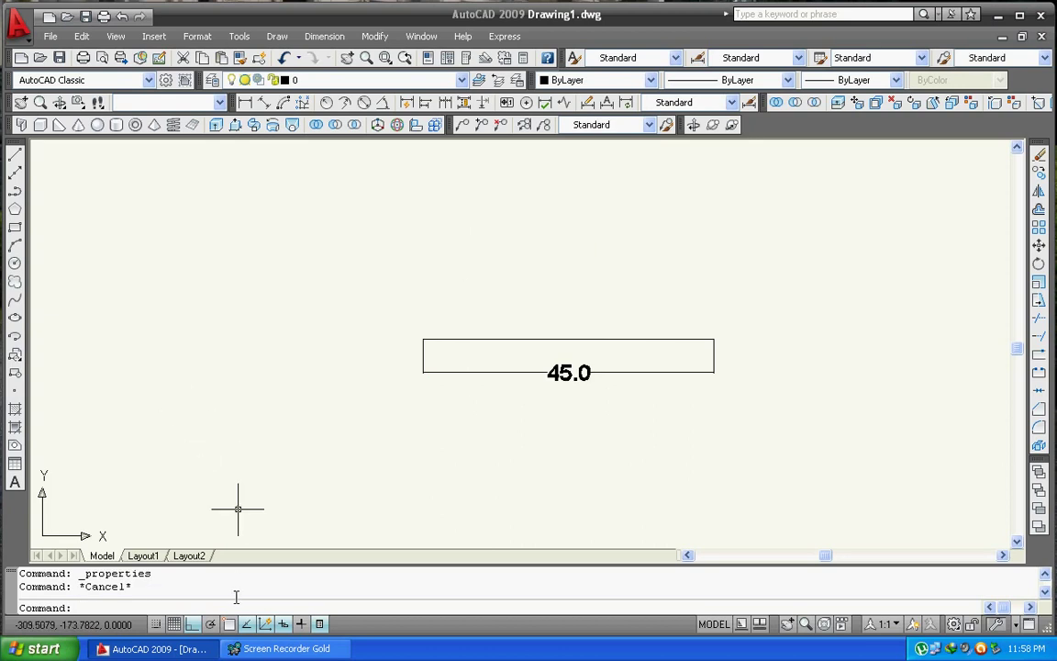
- Start another line from the Draw toolbar's Line tool
left_click(15, 154)
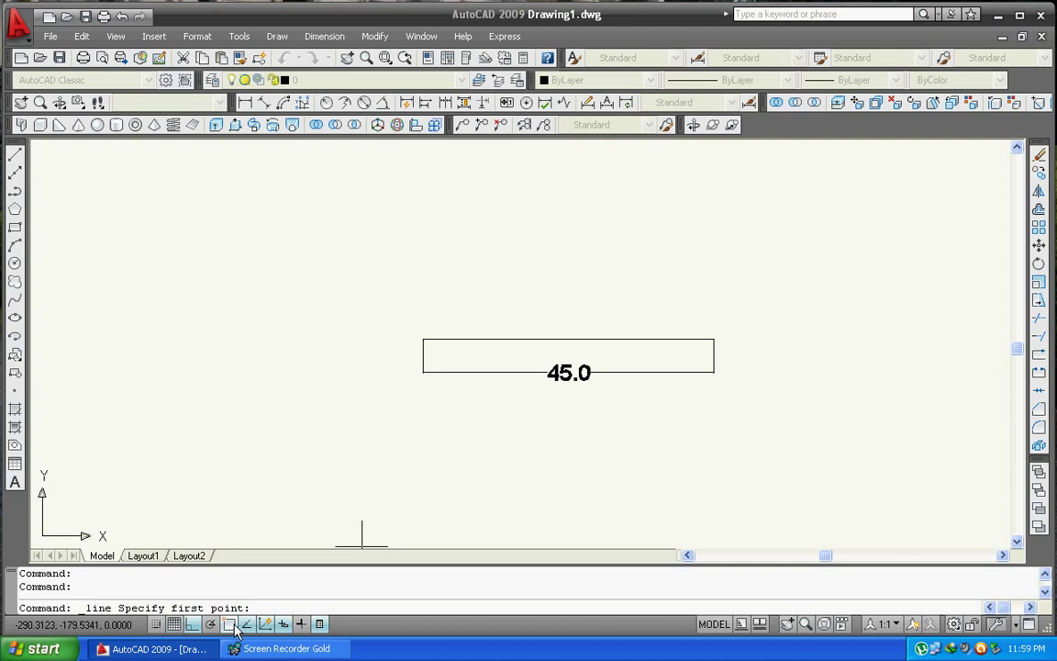
- With OSNAP on, draw lines from the line's midpoint straight up, then to its right endpoint
left_click(234, 626)
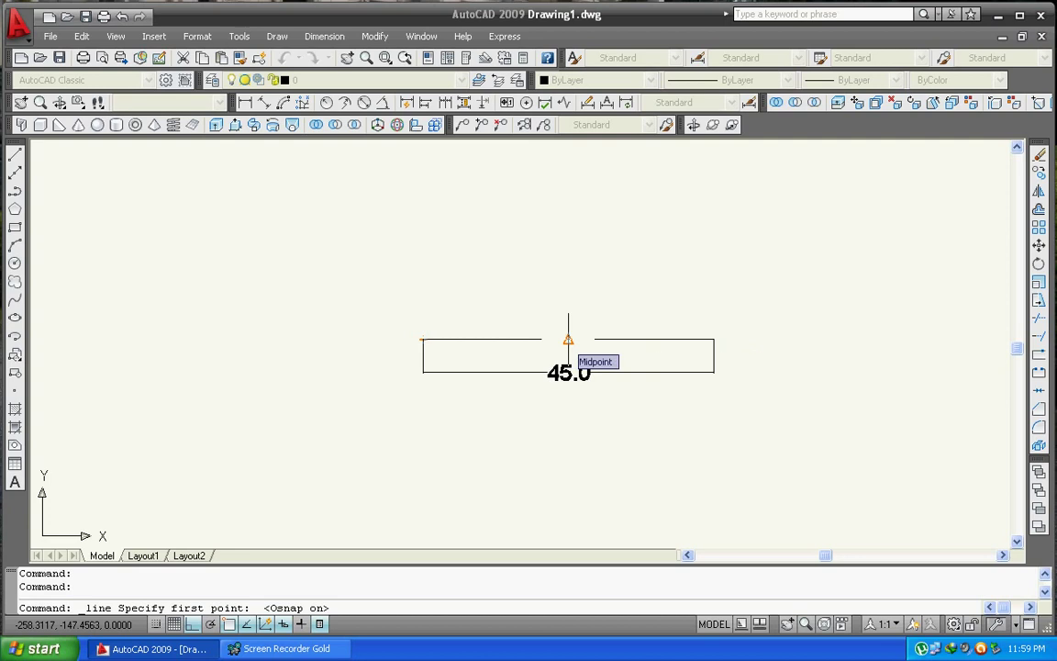
left_click(568, 340)
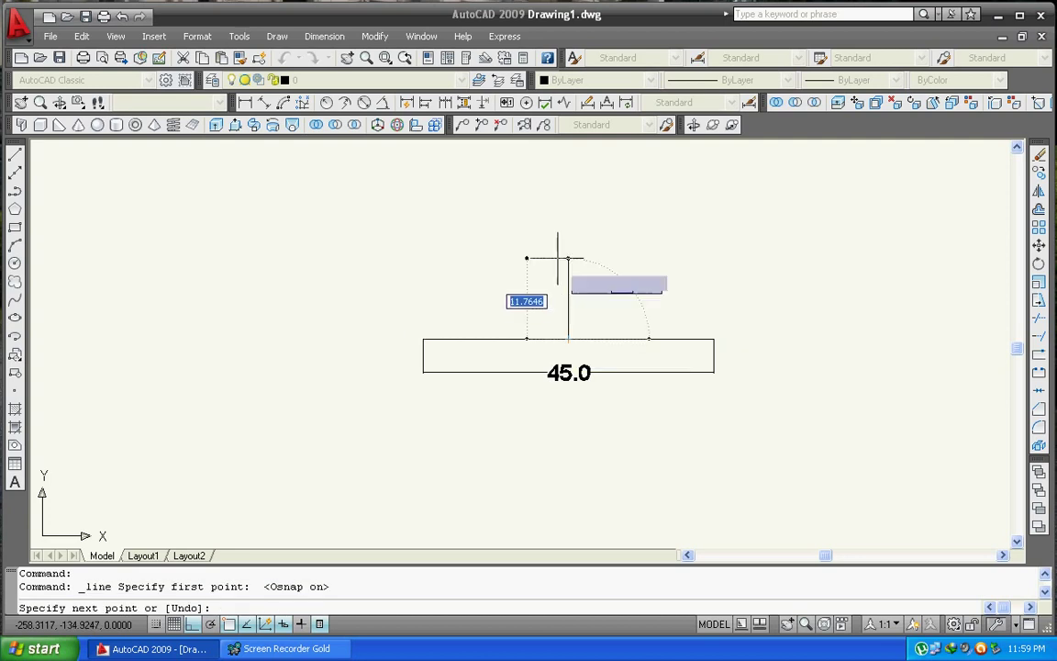
left_click(569, 192)
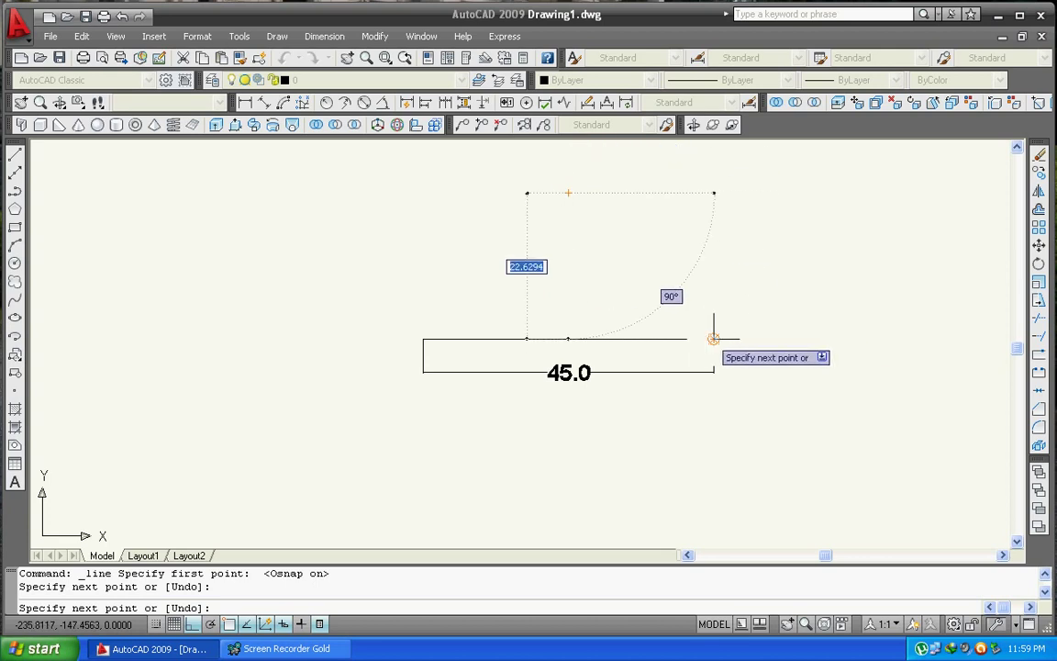
left_click(714, 338)
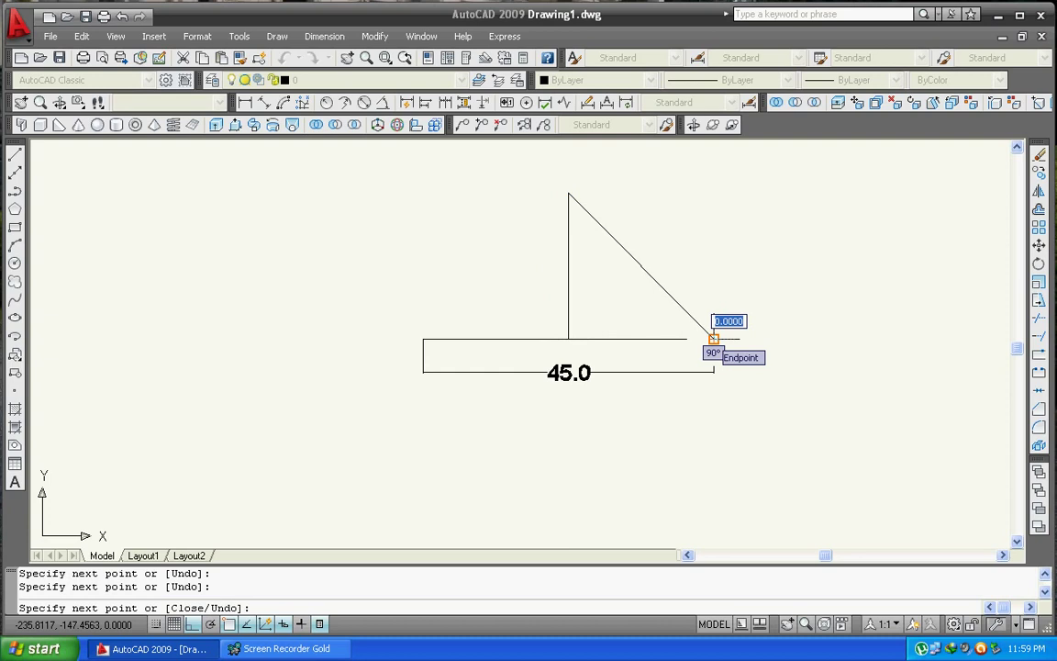
key("Escape")
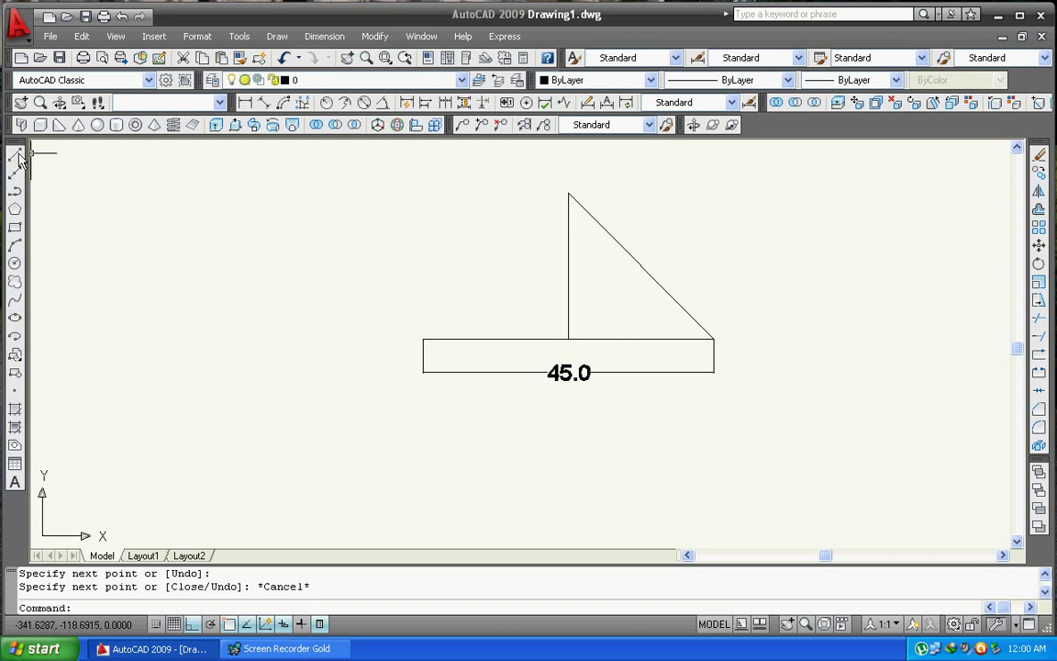
left_click(276, 36)
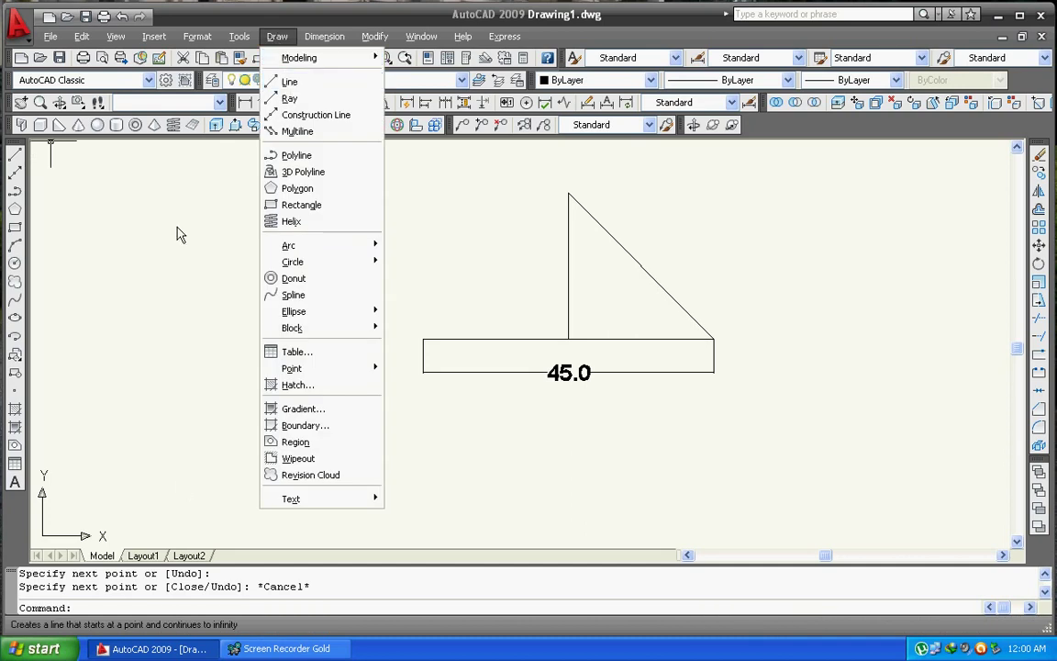
left_click(199, 602)
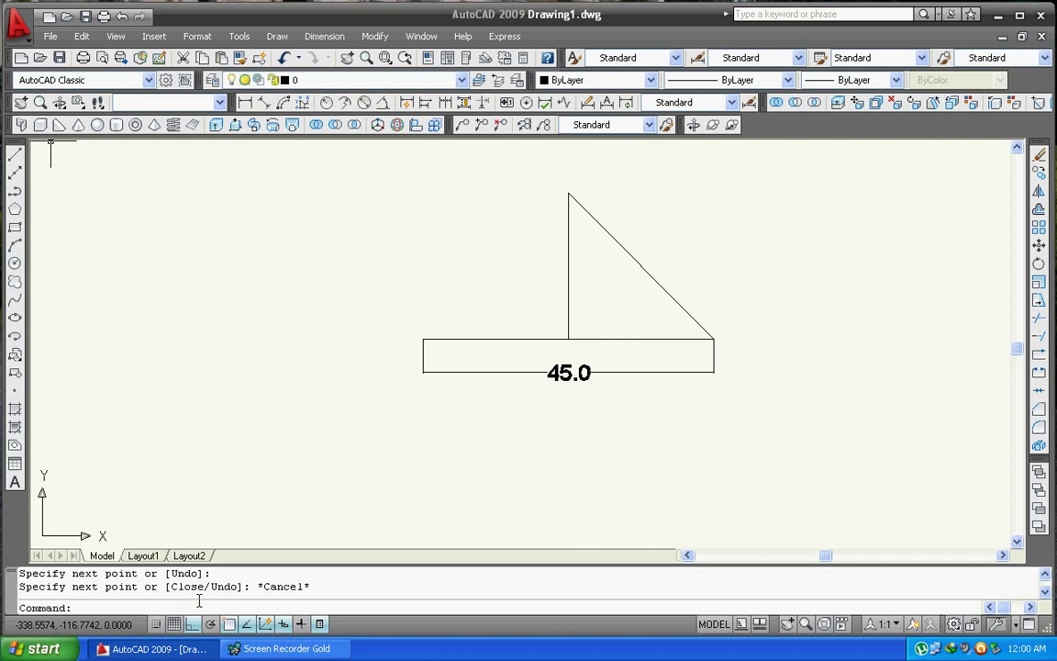